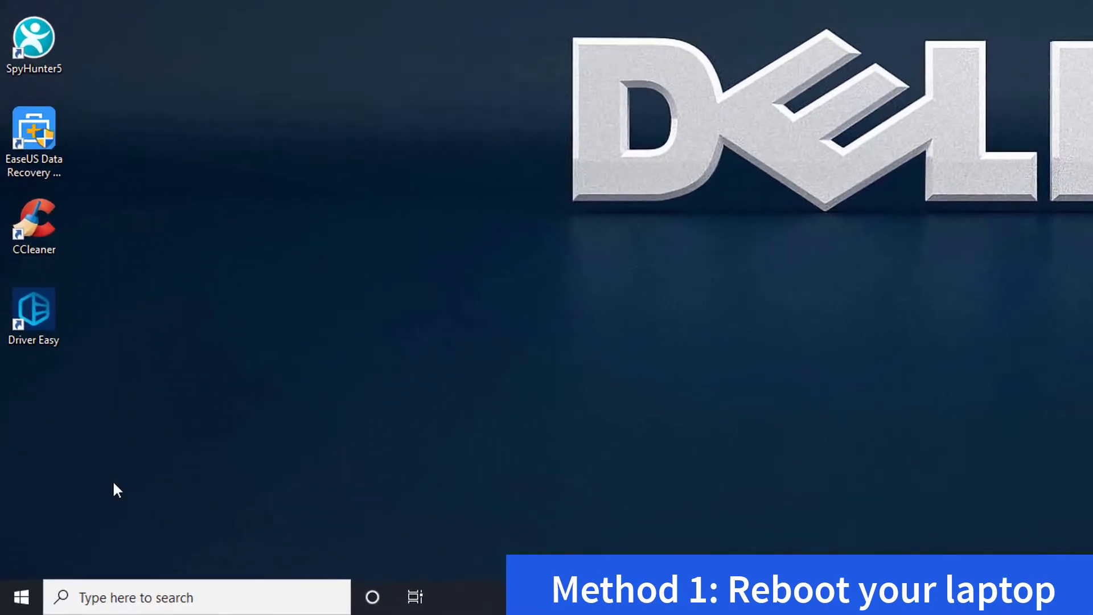
# Restart the laptop using the Power option in the Start menu.
pyautogui.click(22, 605)
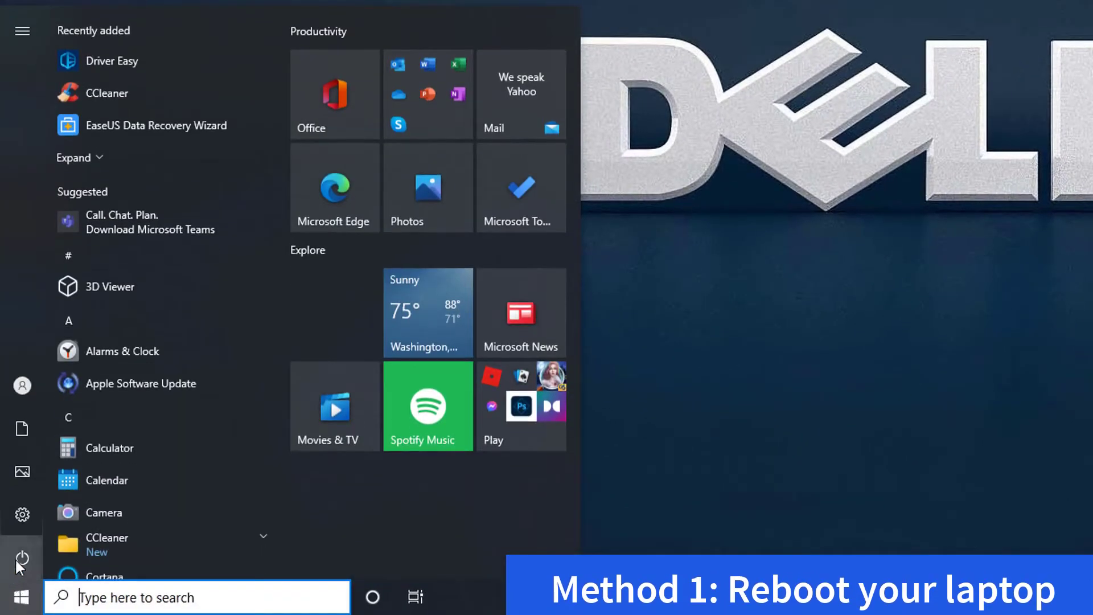
pyautogui.click(17, 559)
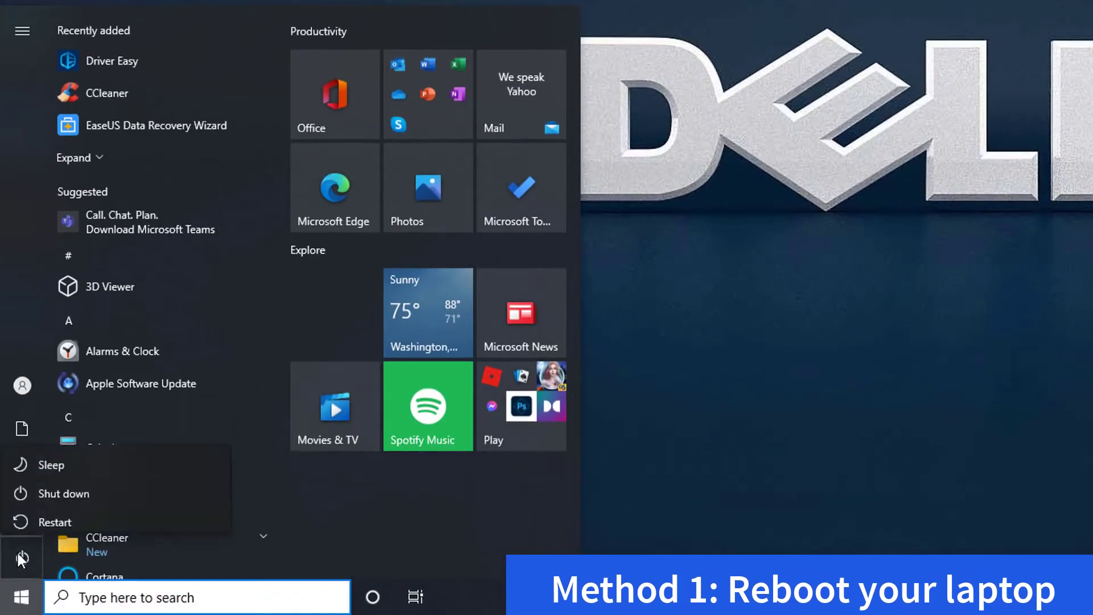
pyautogui.click(133, 507)
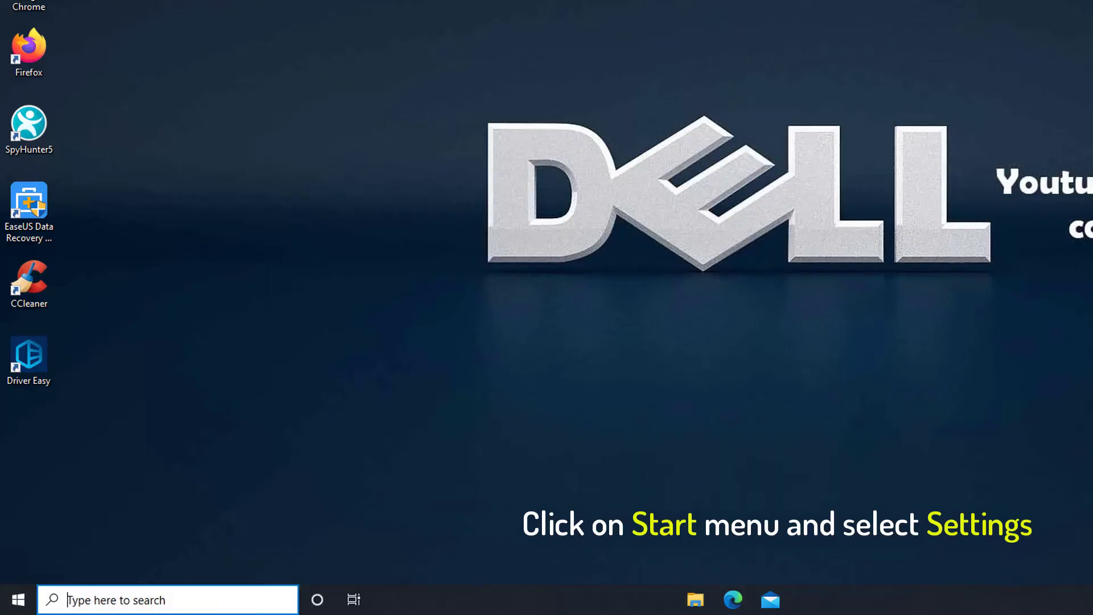
# Switch Use Filter Keys to Off under Settings > Ease of Access > Keyboard.
pyautogui.click(14, 603)
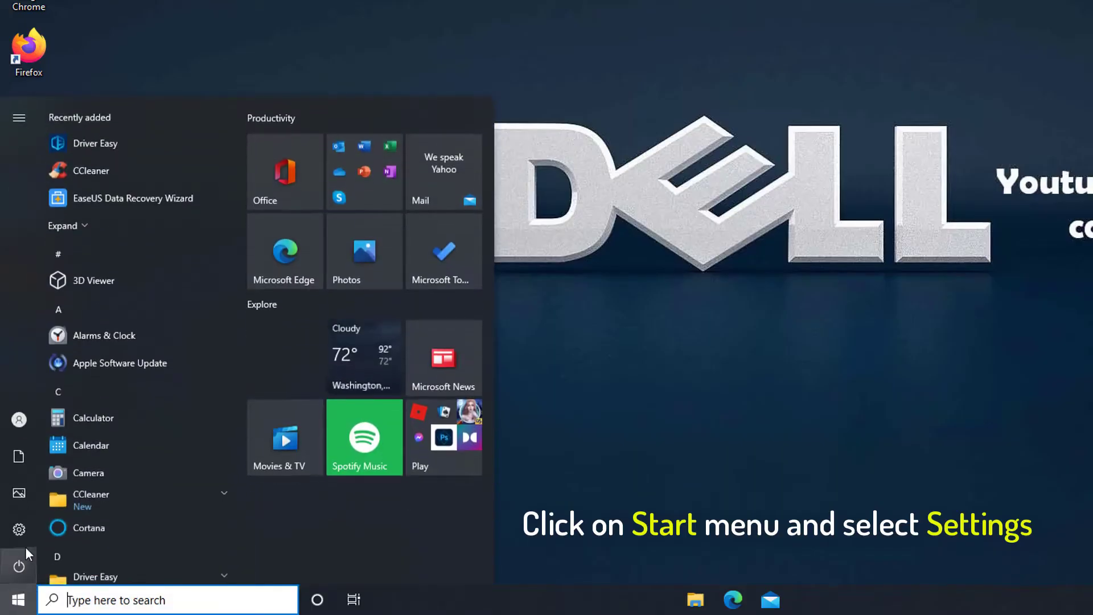
pyautogui.moveTo(32, 522)
pyautogui.click(117, 524)
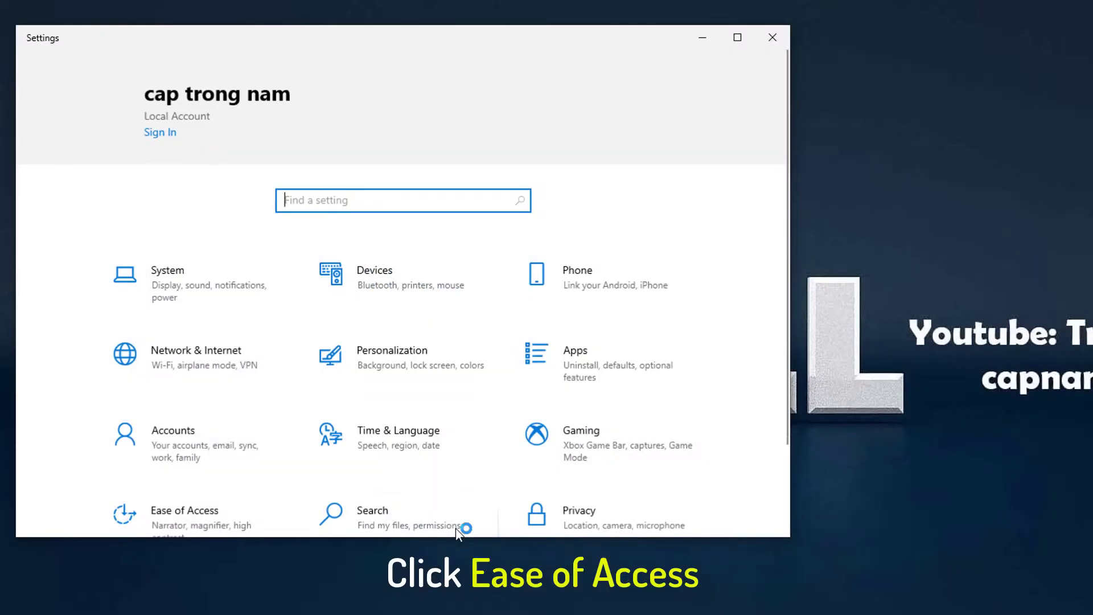
pyautogui.scroll(-3, 370, 452)
pyautogui.click(254, 410)
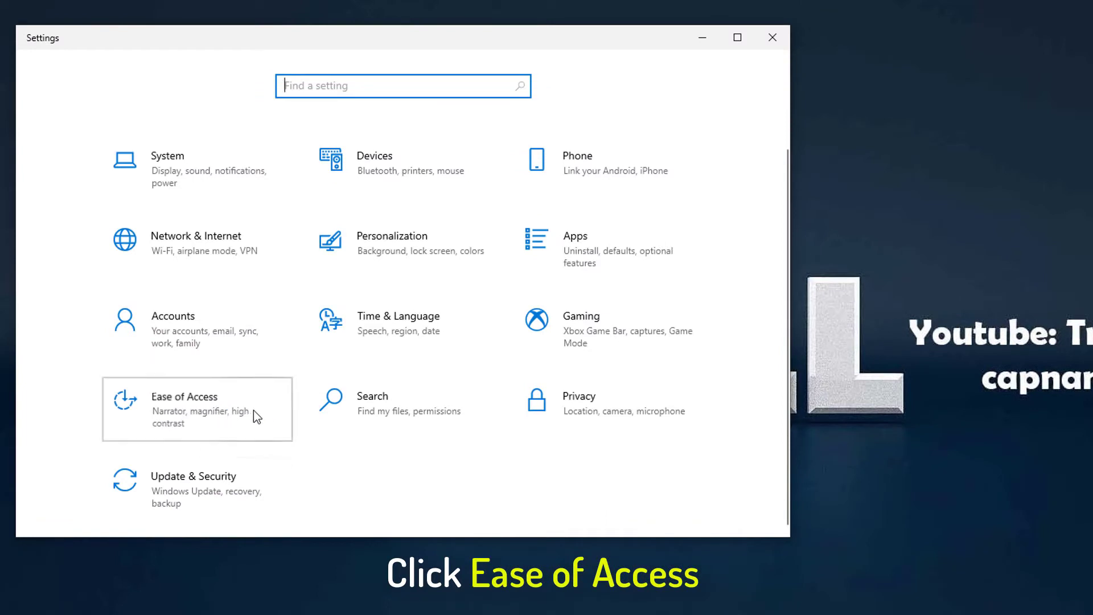
pyautogui.scroll(-5, 195, 402)
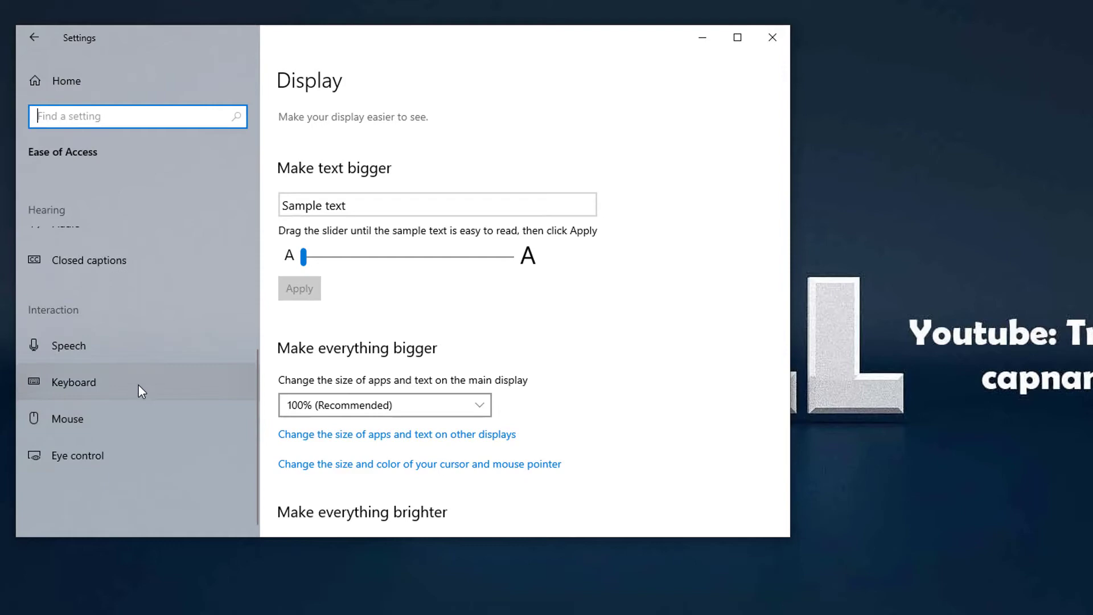
pyautogui.click(138, 385)
pyautogui.scroll(-5, 560, 350)
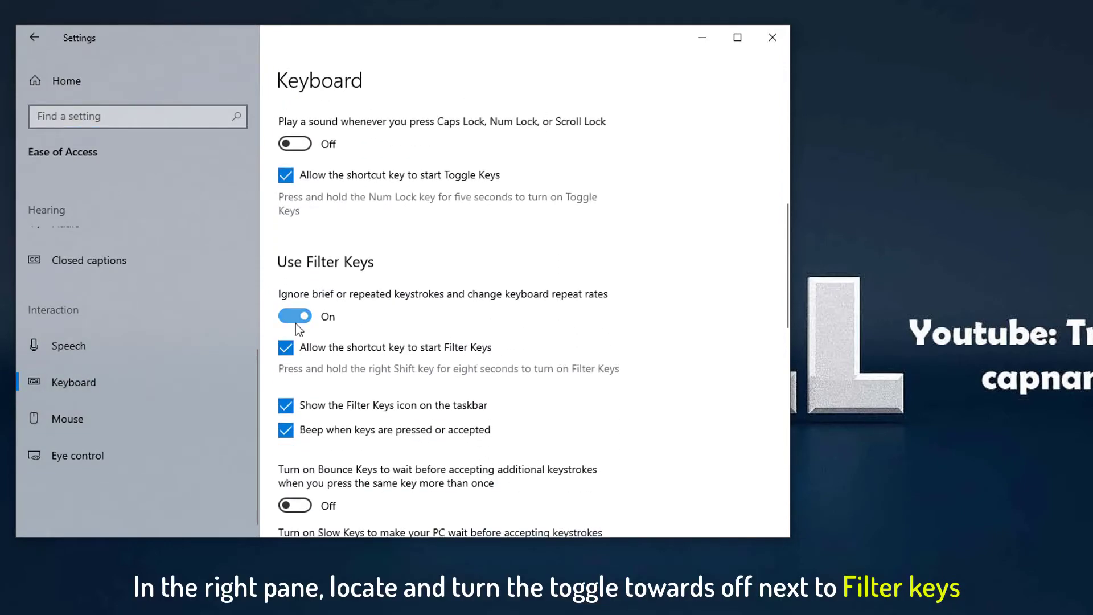
pyautogui.click(296, 324)
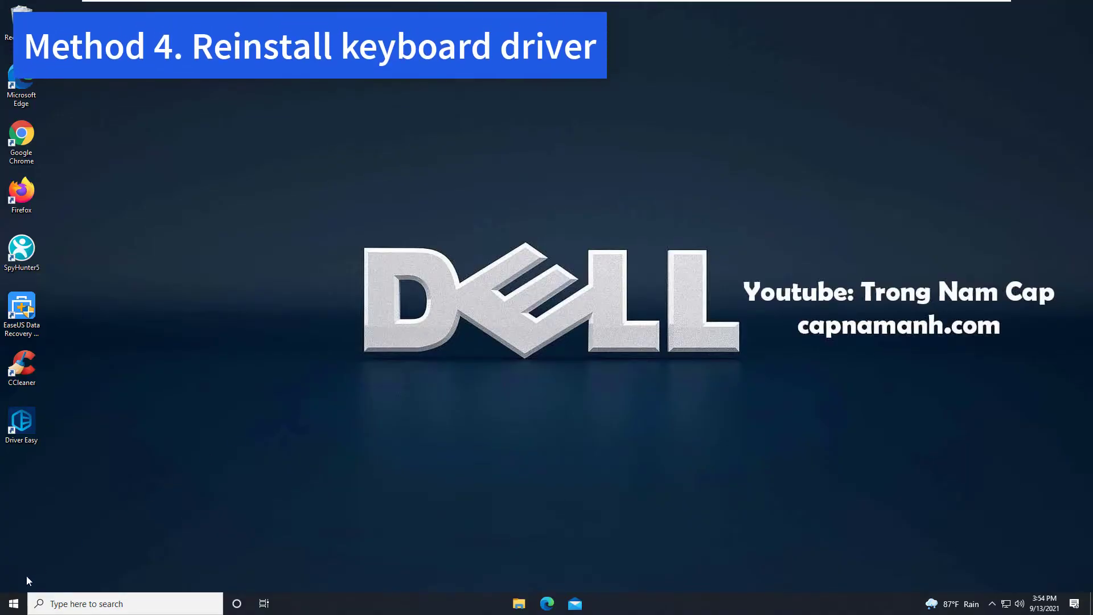
# Open Device Manager from the Start button's right-click menu and expand Keyboards.
pyautogui.rightClick(13, 606)
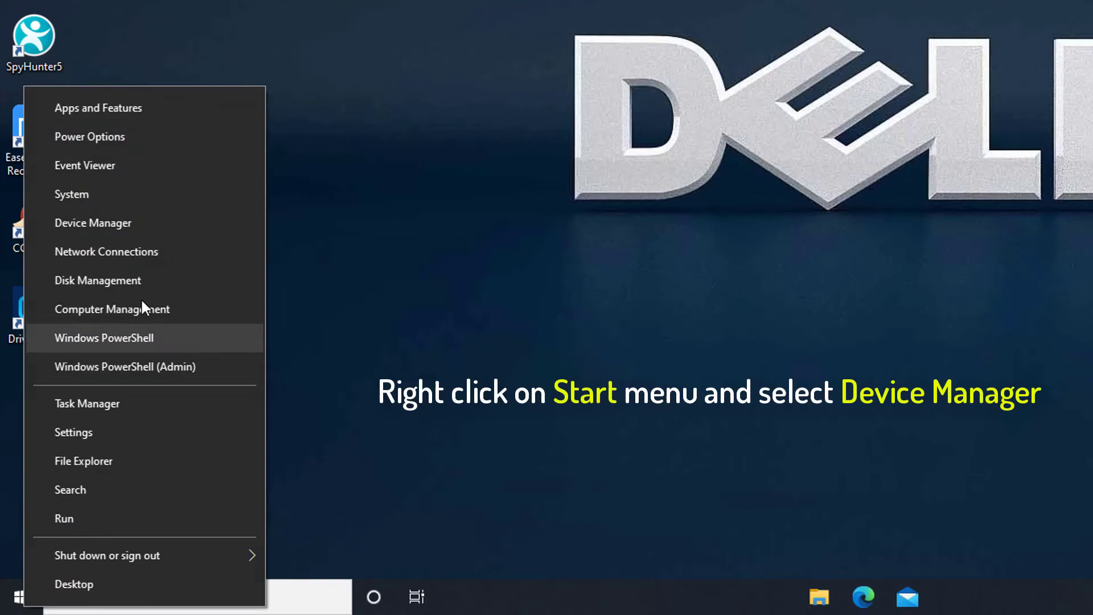
pyautogui.click(146, 225)
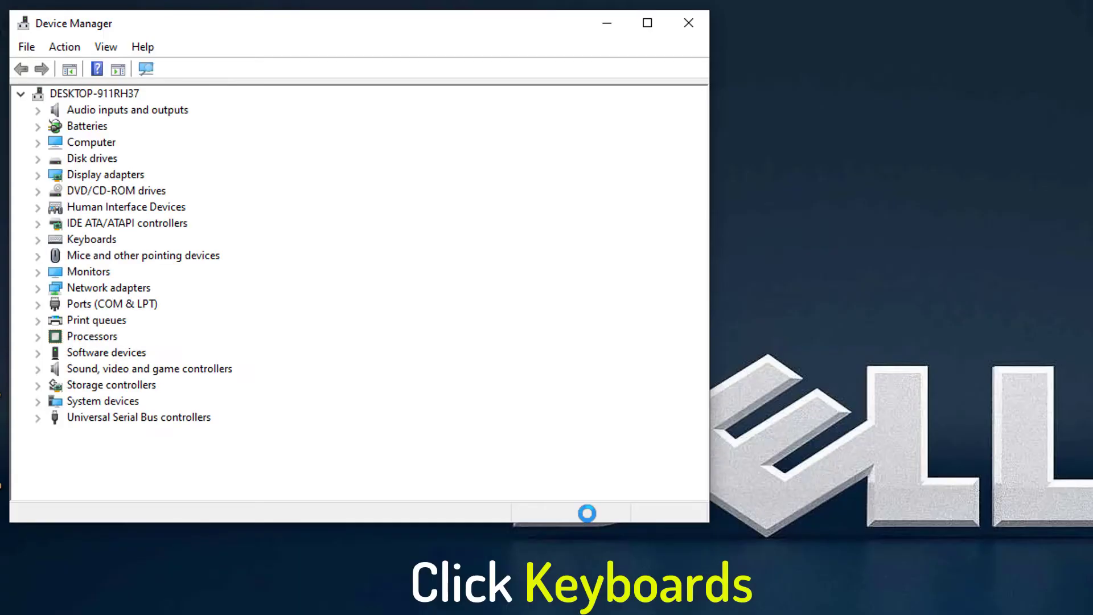
pyautogui.doubleClick(98, 238)
# Uninstall the Standard PS/2 Keyboard device and restart the computer to finish removal.
pyautogui.click(171, 256)
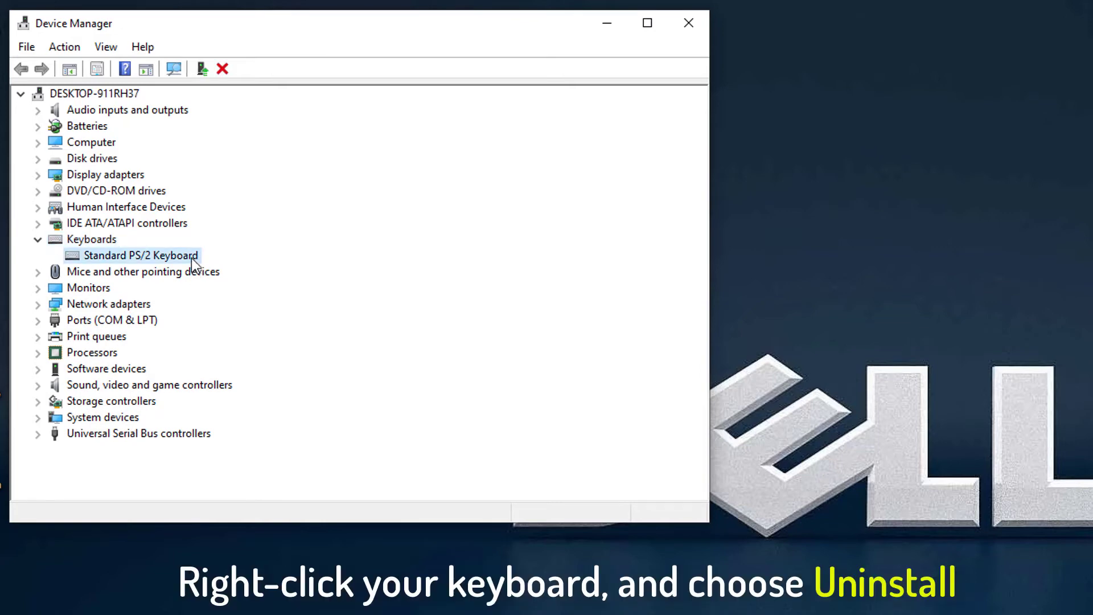
pyautogui.rightClick(191, 258)
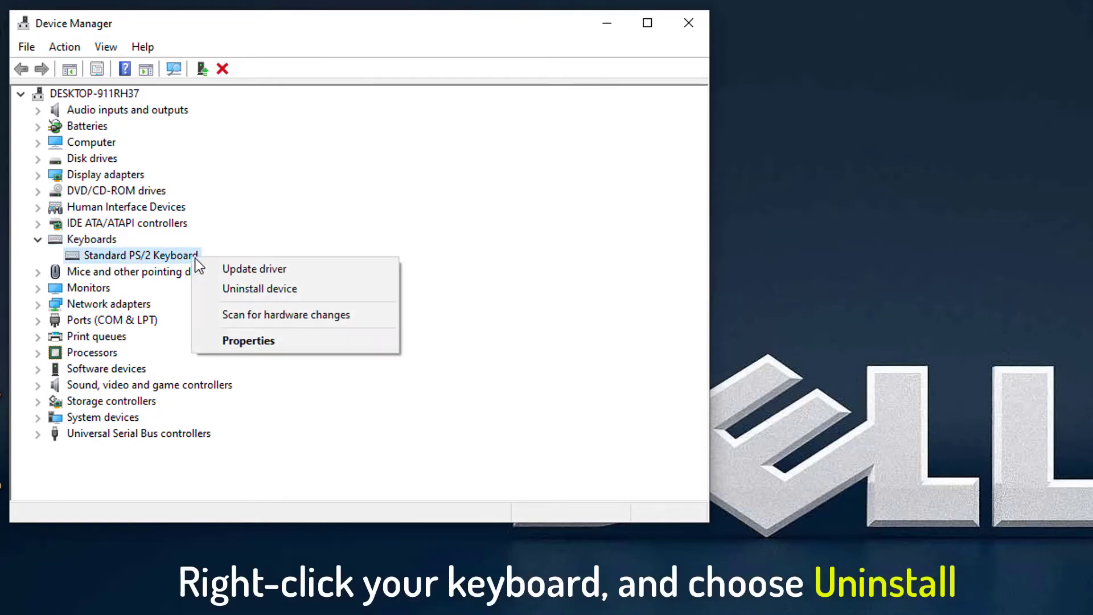
pyautogui.click(291, 289)
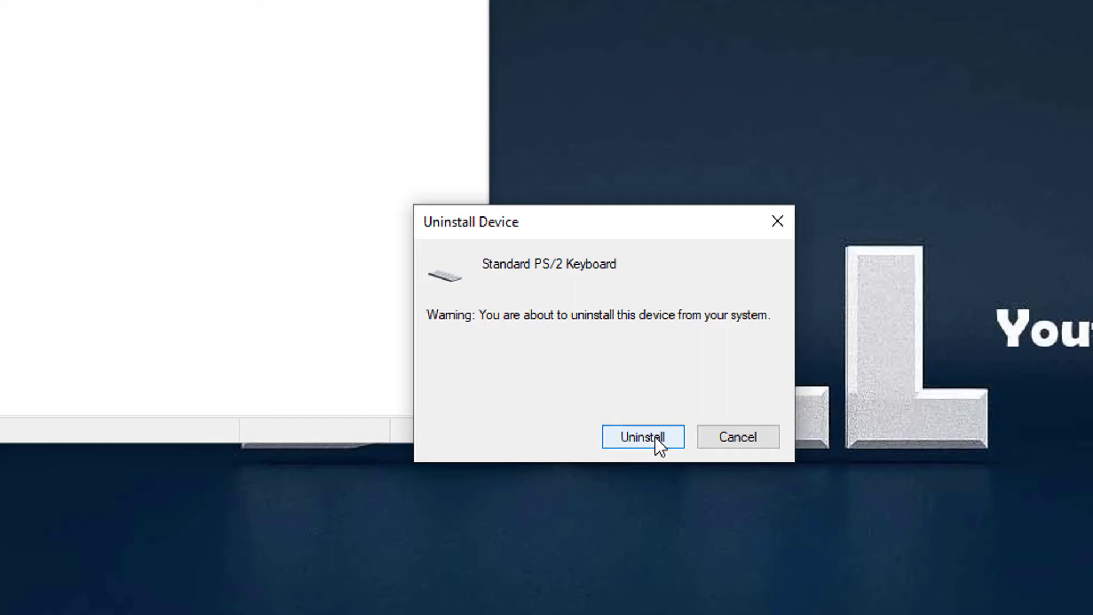
pyautogui.click(655, 436)
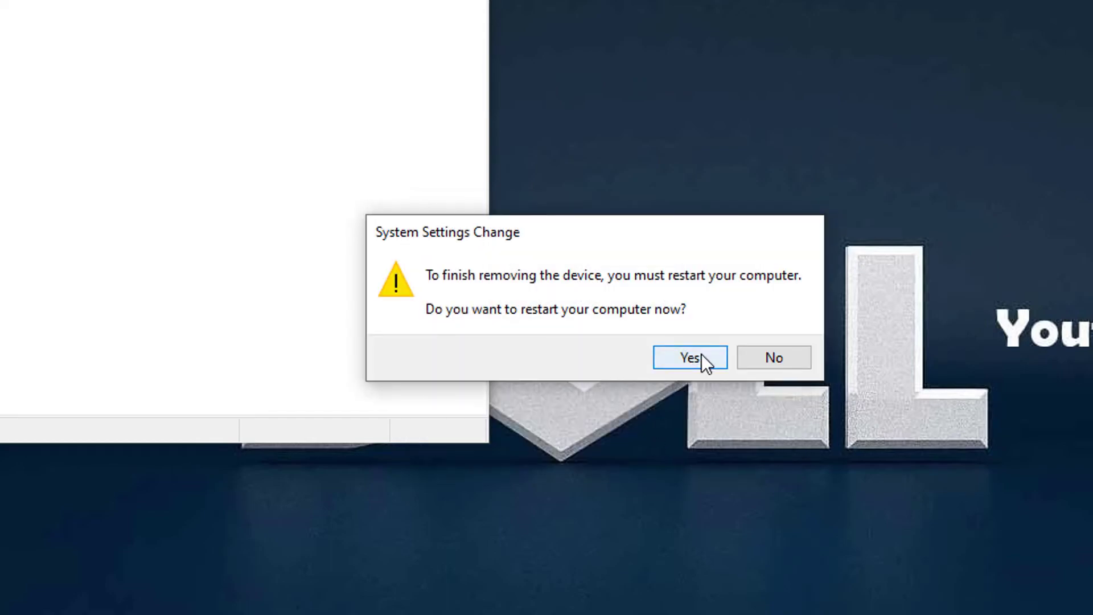
pyautogui.click(712, 357)
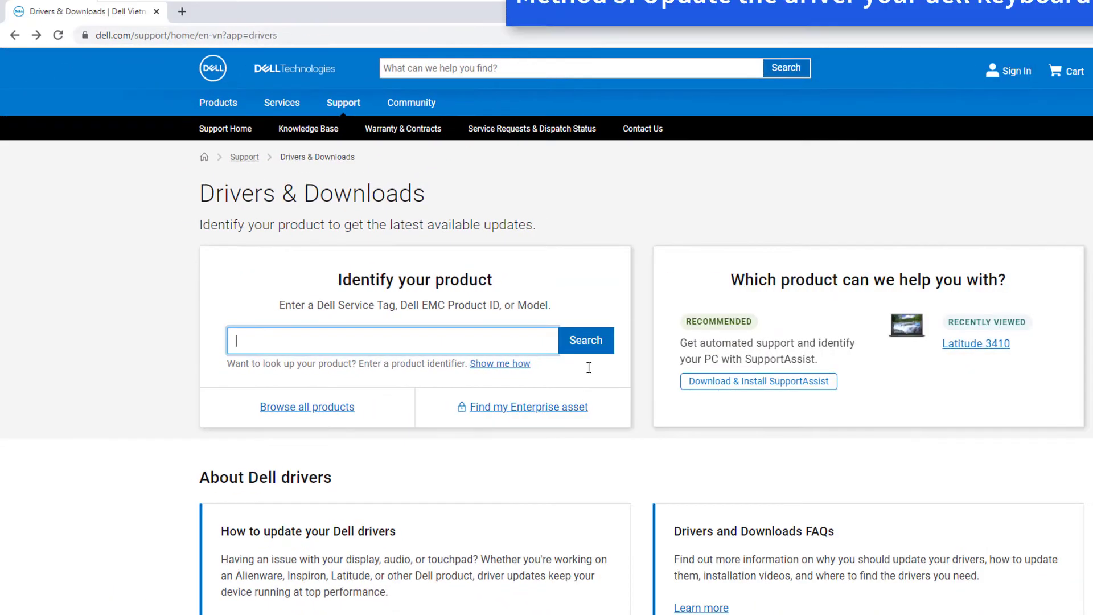
pyautogui.click(952, 462)
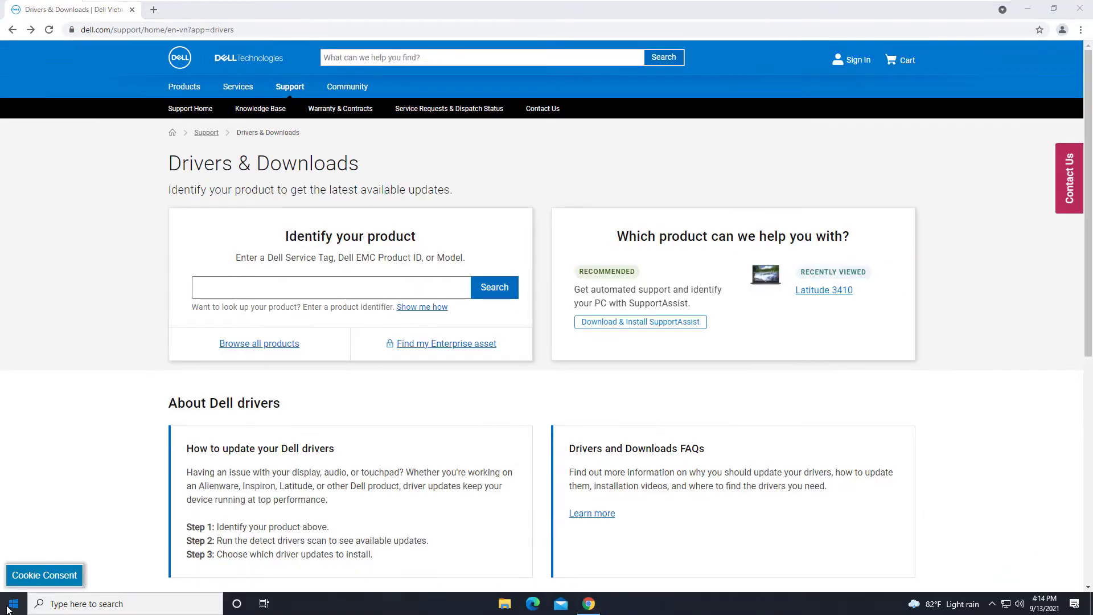
# Turn on the On-Screen Keyboard in Ease of Access keyboard settings and move it lower.
pyautogui.press('super')
pyautogui.press('Escape')
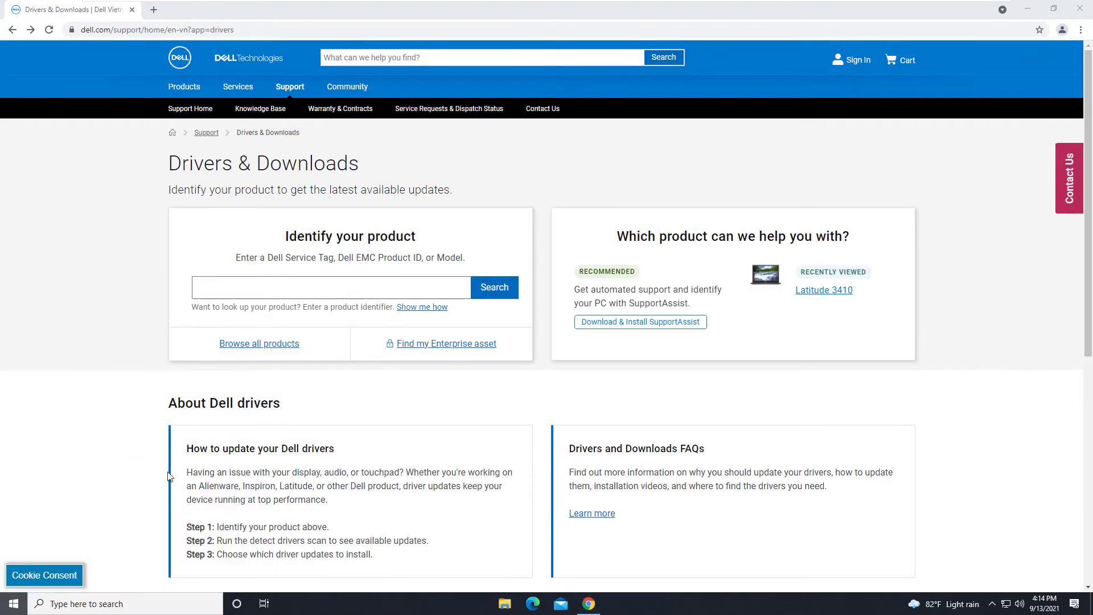
pyautogui.press('super+i')
pyautogui.click(224, 351)
pyautogui.scroll(-5, 165, 365)
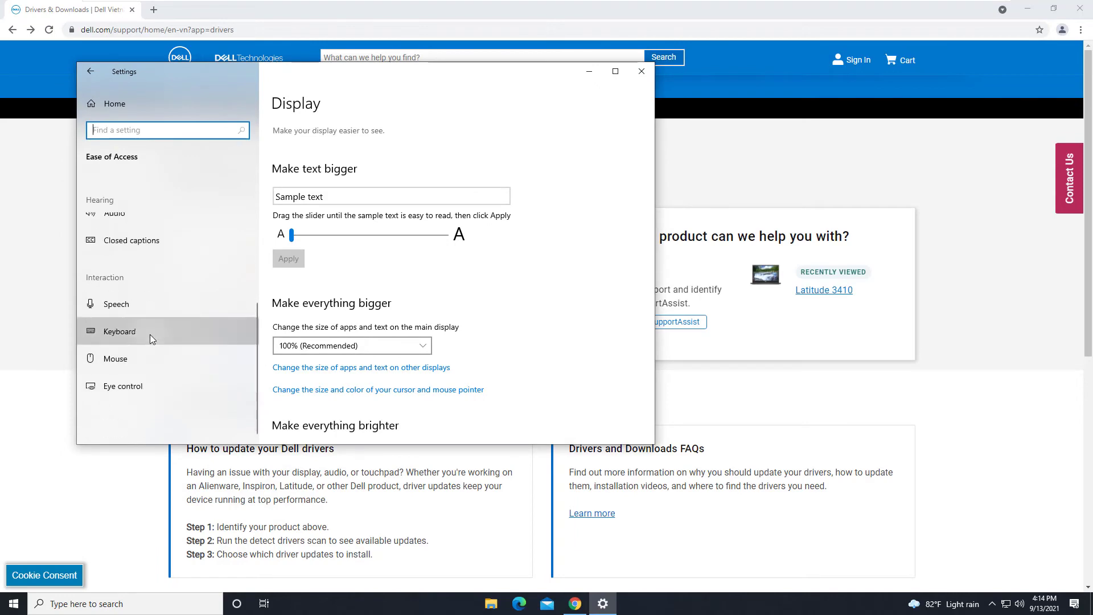
pyautogui.click(153, 338)
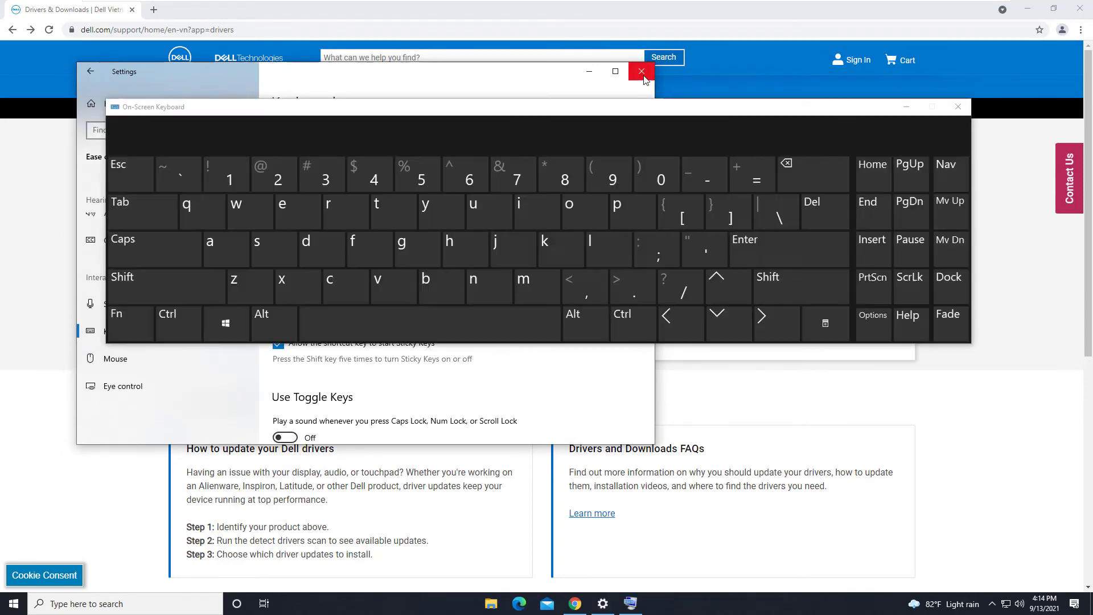
pyautogui.click(642, 71)
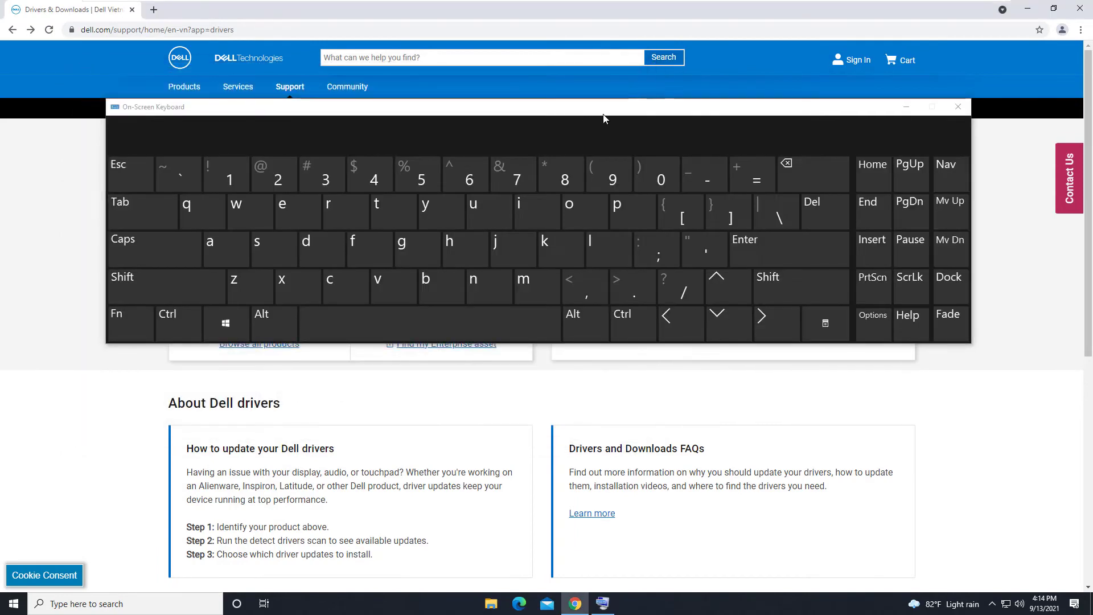
pyautogui.moveTo(605, 111); pyautogui.dragTo(630, 353)
# Enter 'Latitude 3410' in Dell's product field with the On-Screen Keyboard and search.
pyautogui.click(626, 489)
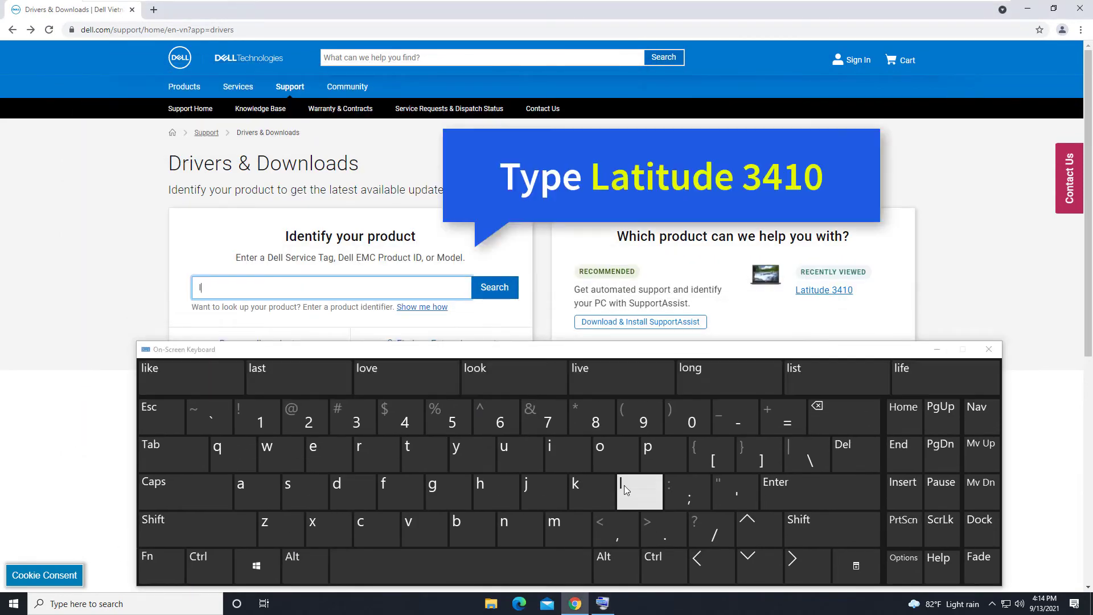
pyautogui.click(426, 456)
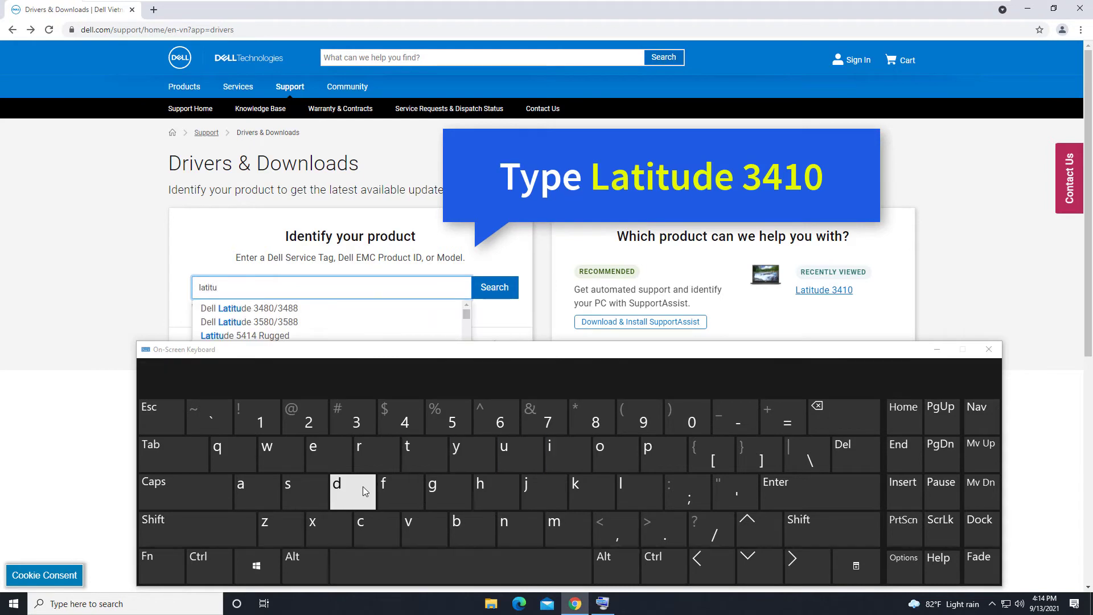
pyautogui.click(456, 567)
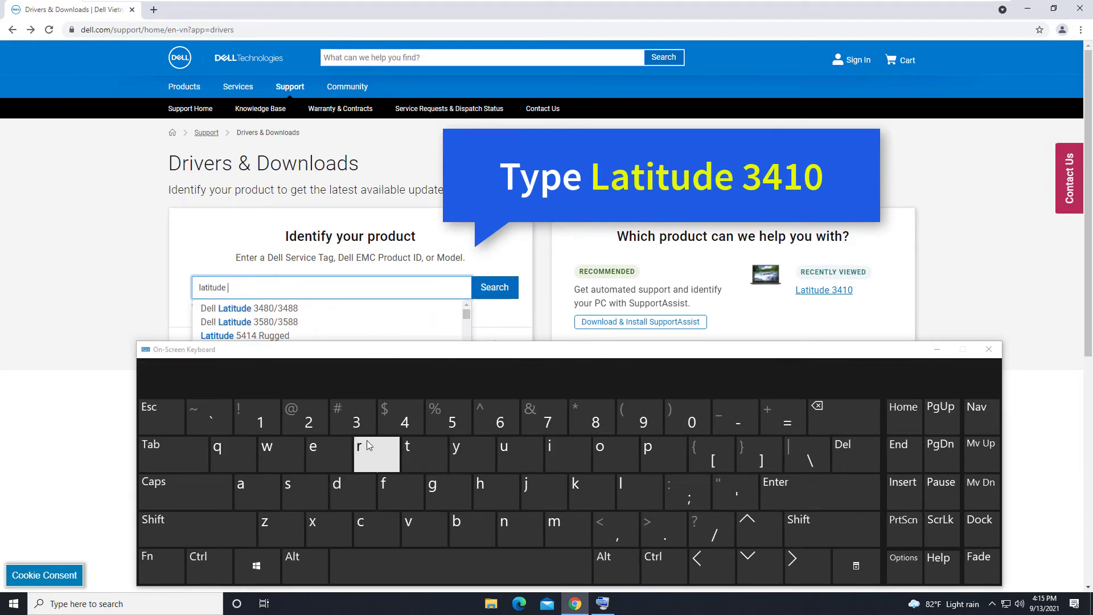
pyautogui.click(259, 427)
pyautogui.click(494, 287)
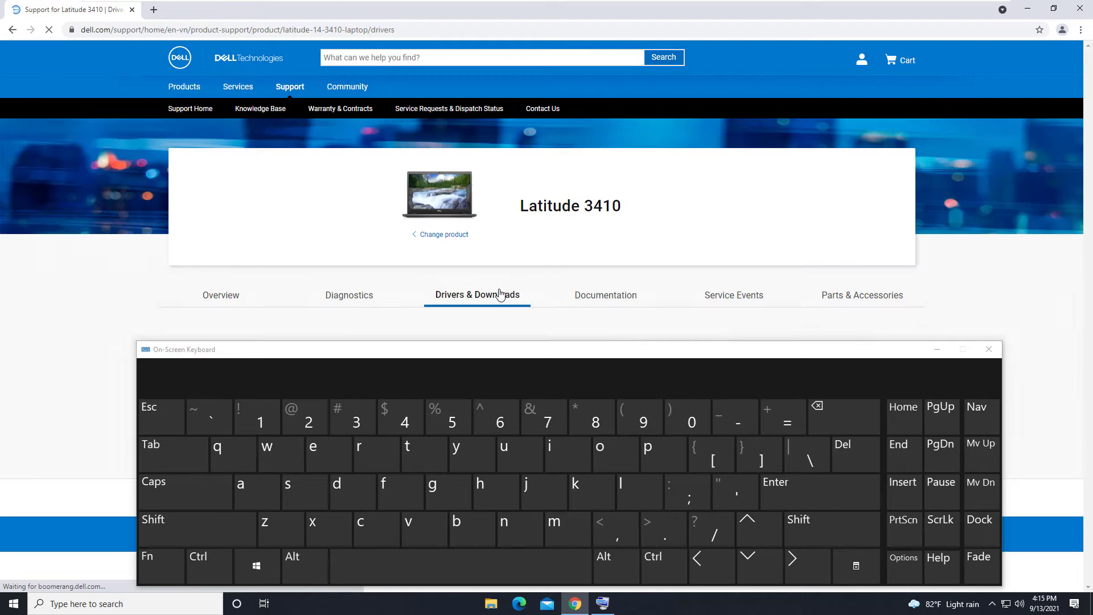
# Filter Dell drivers to Windows 10, 64-bit and the Mouse, Keyboard & Input Devices category.
pyautogui.click(936, 349)
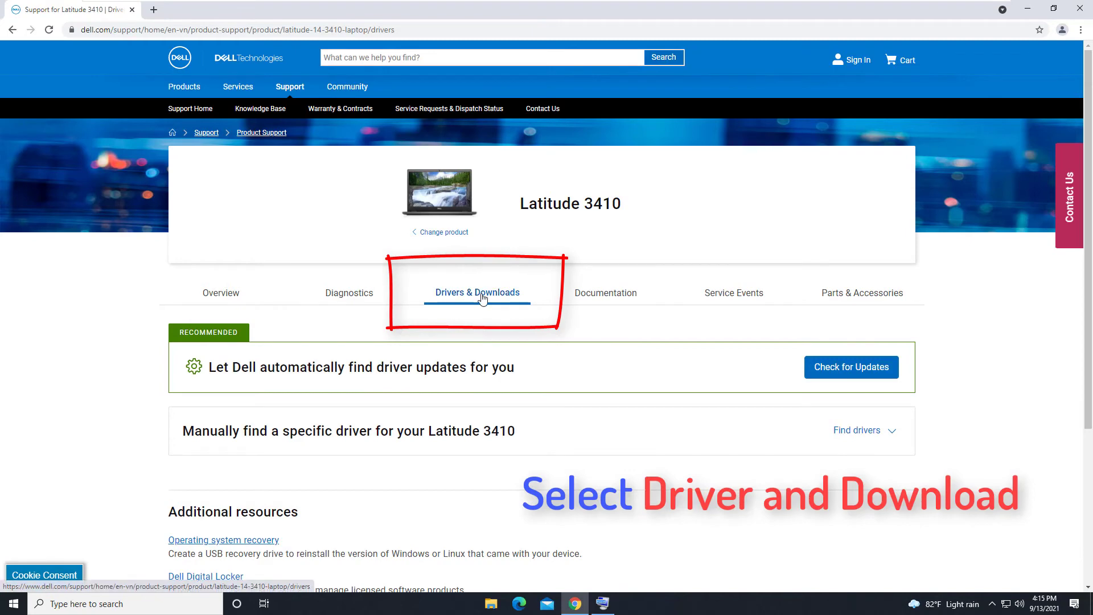
pyautogui.scroll(-3, 490, 298)
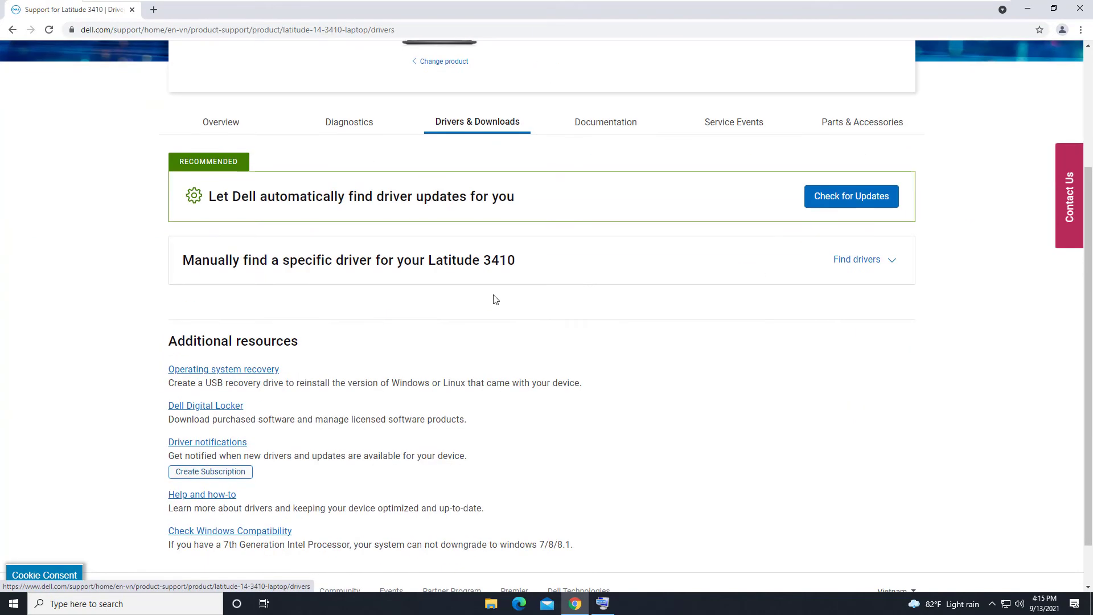
pyautogui.click(869, 271)
pyautogui.click(652, 311)
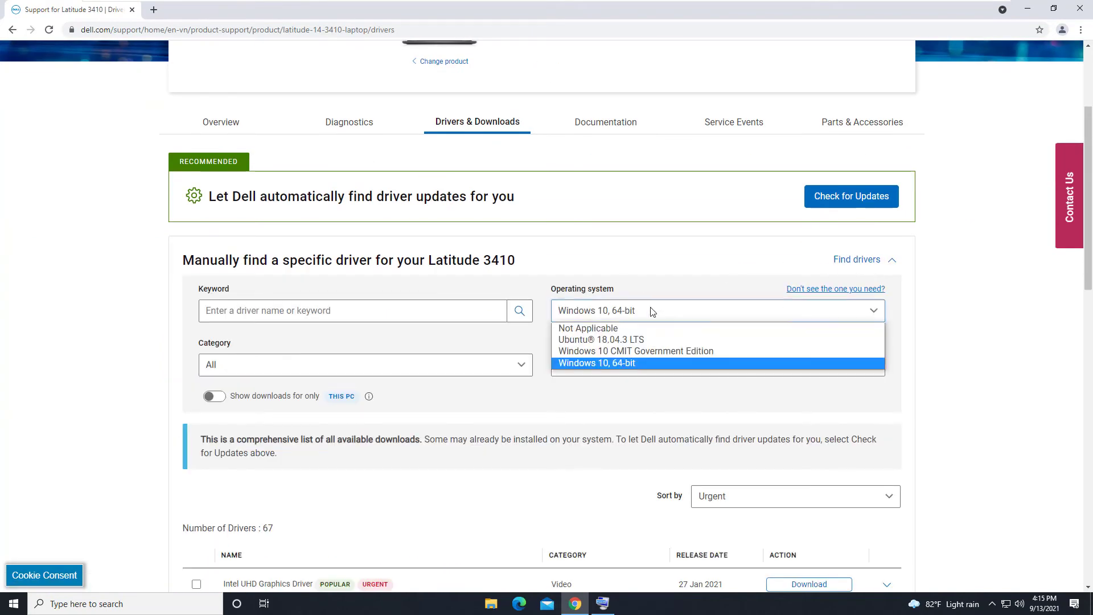
pyautogui.click(623, 363)
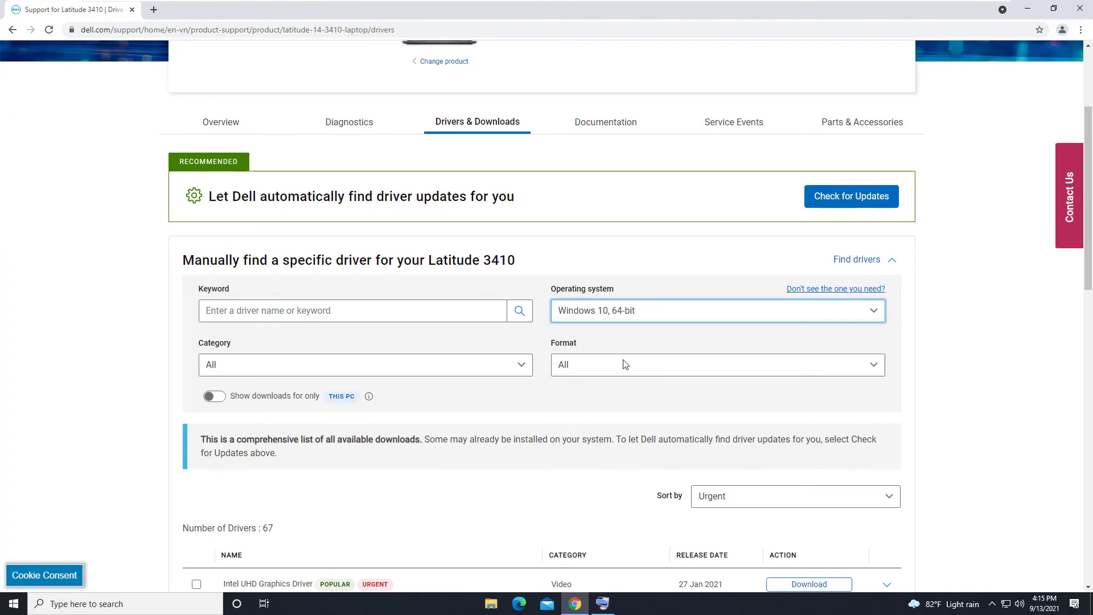
pyautogui.click(320, 368)
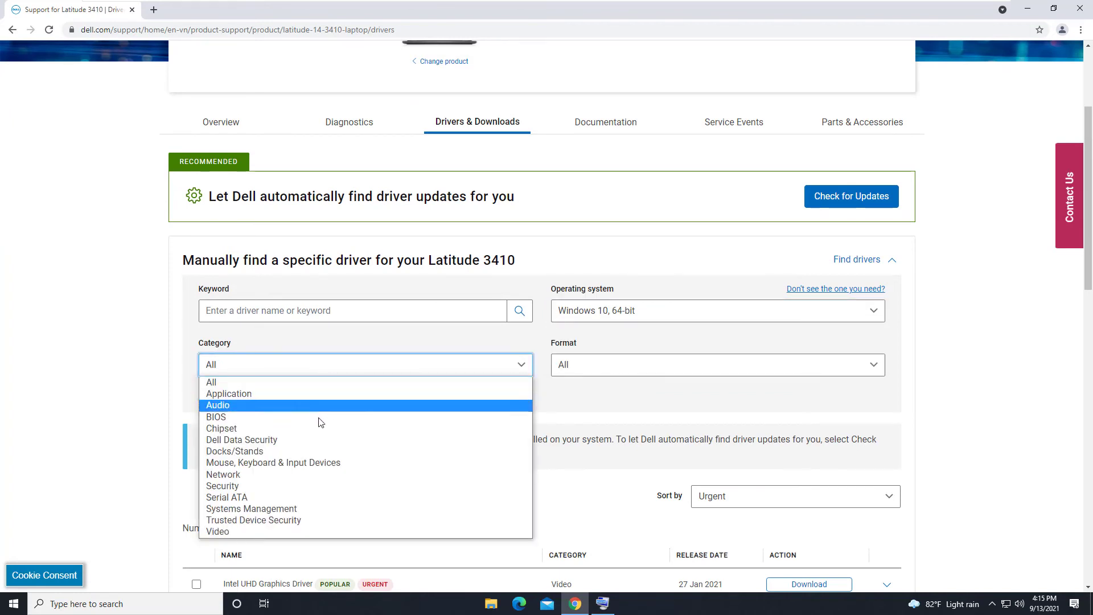
pyautogui.click(310, 463)
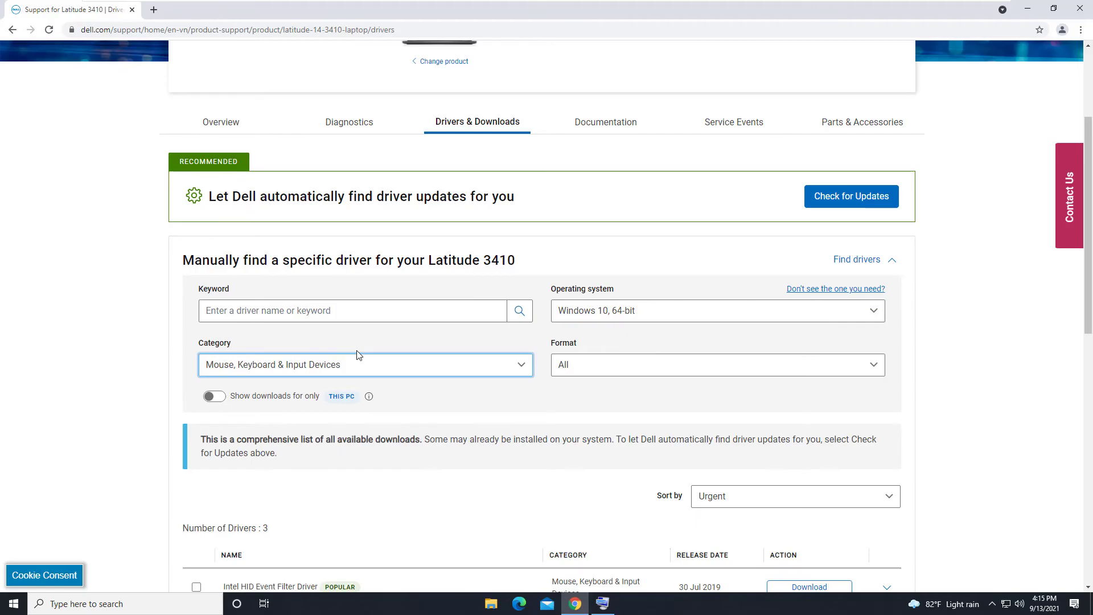
# Select and download the Intel HID Event Filter Driver.
pyautogui.scroll(-4, 487, 367)
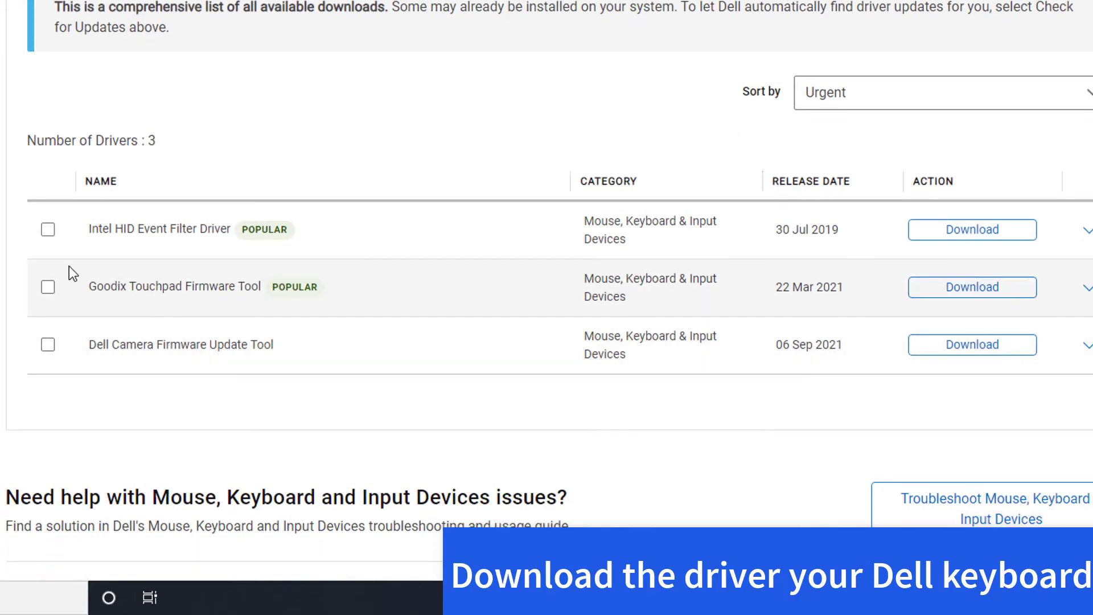
pyautogui.click(47, 230)
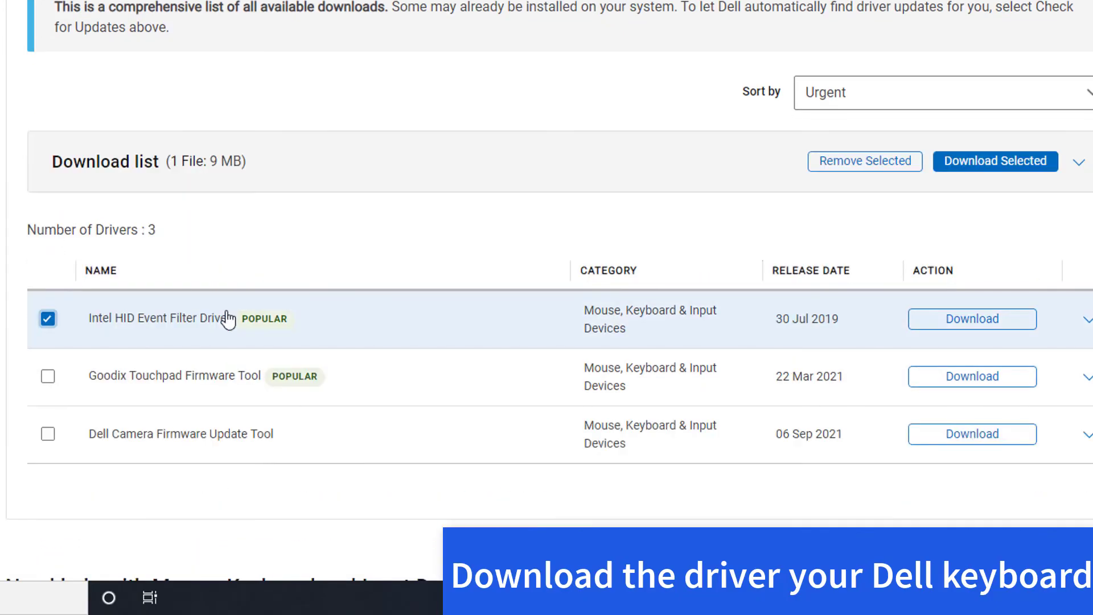
pyautogui.click(980, 318)
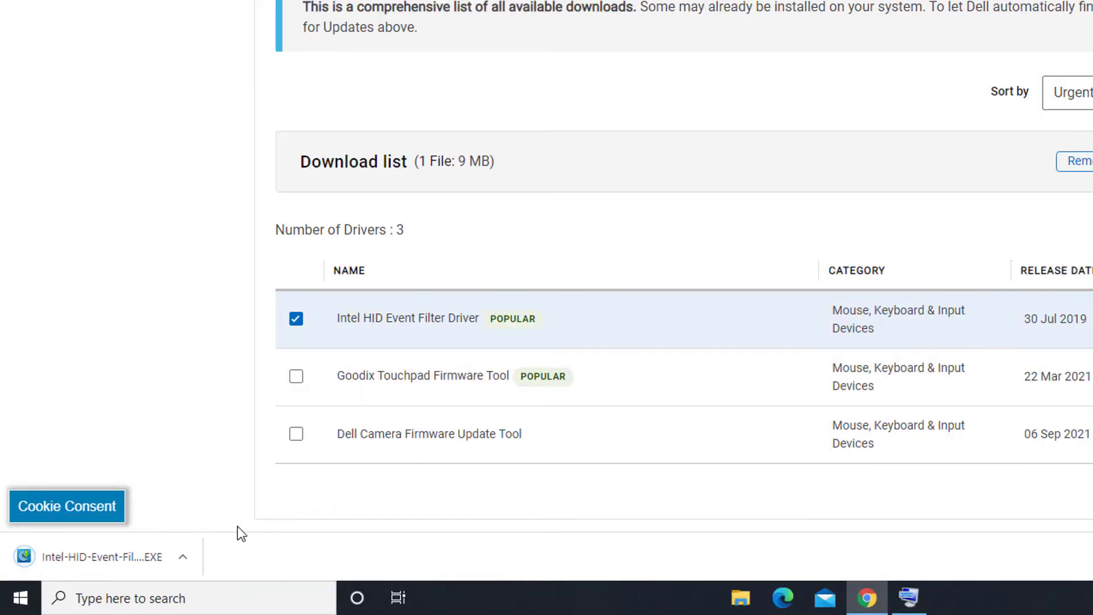
pyautogui.click(182, 567)
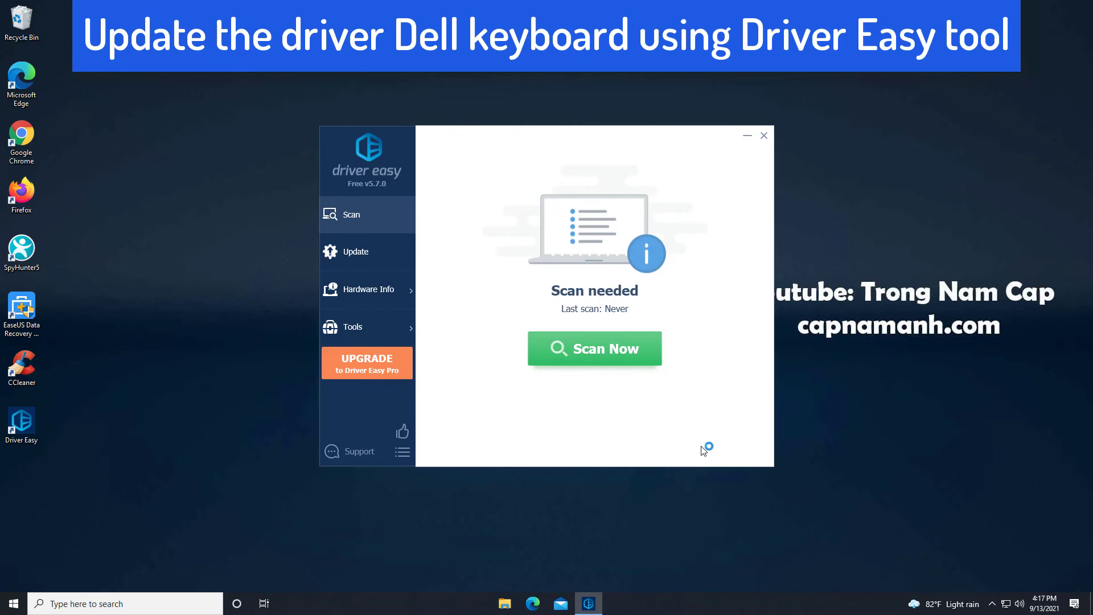
# Start a Driver Easy scan of the computer's drivers with Scan Now.
pyautogui.click(605, 357)
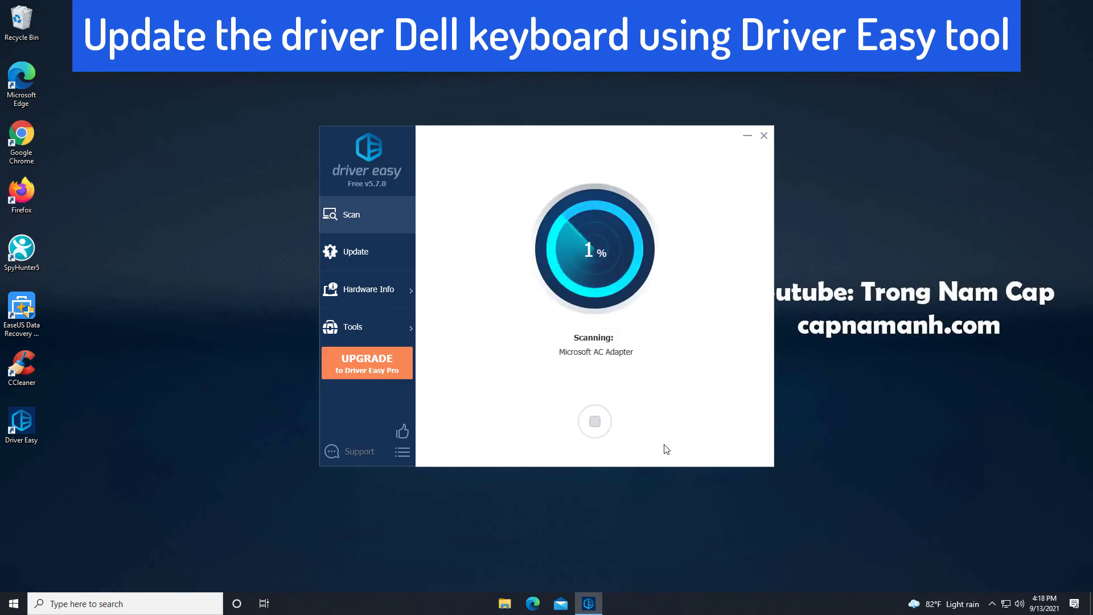